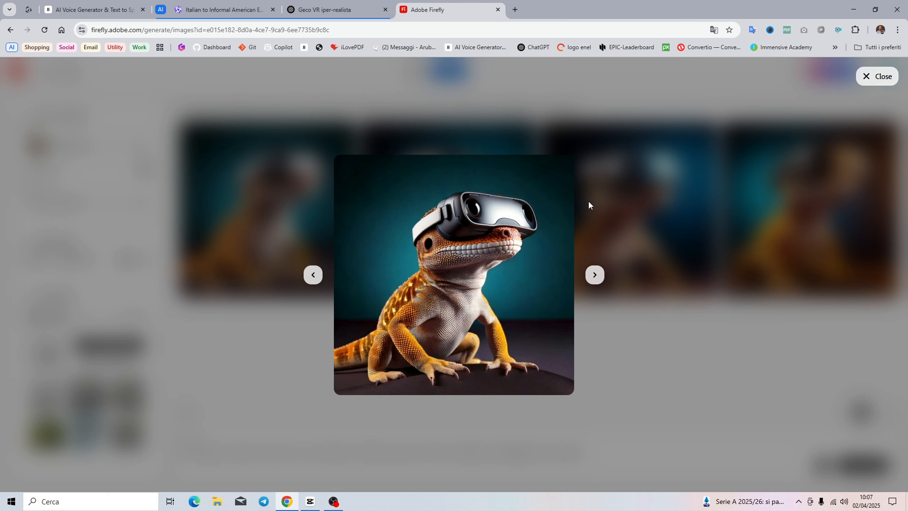
View the generated VR-headset gecko image enlarged in Firefly's full-size viewer.
{"action": "mouse_move", "coordinate": [443, 255]}
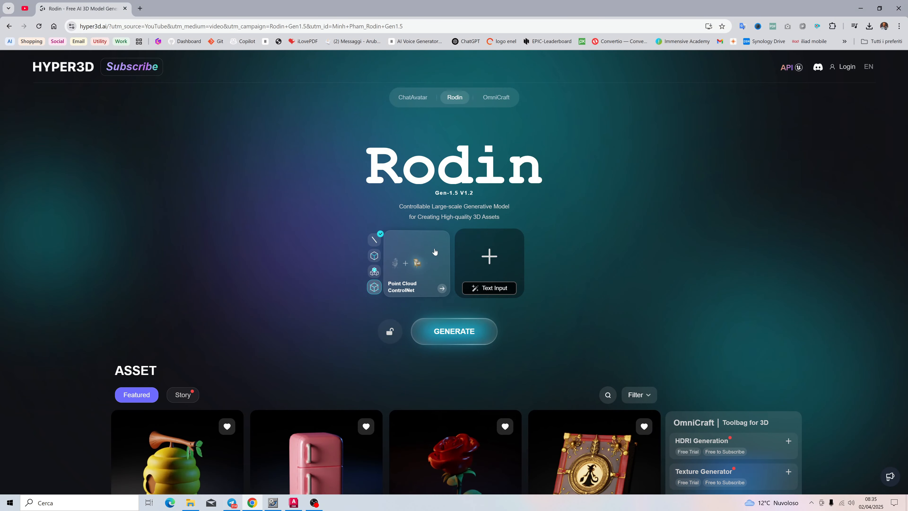
Sign in to Rodin with a Google account and accept the Terms of Service.
{"action": "mouse_move", "coordinate": [500, 254]}
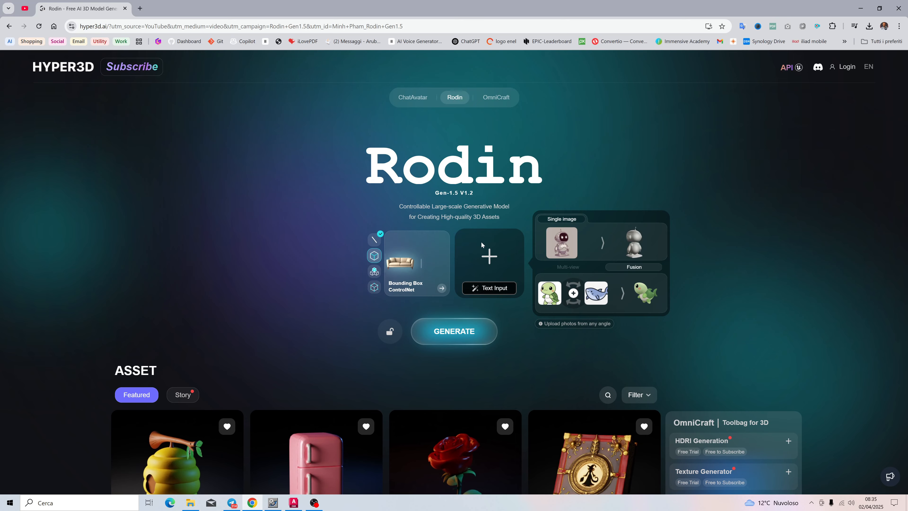
{"action": "left_click", "coordinate": [495, 257]}
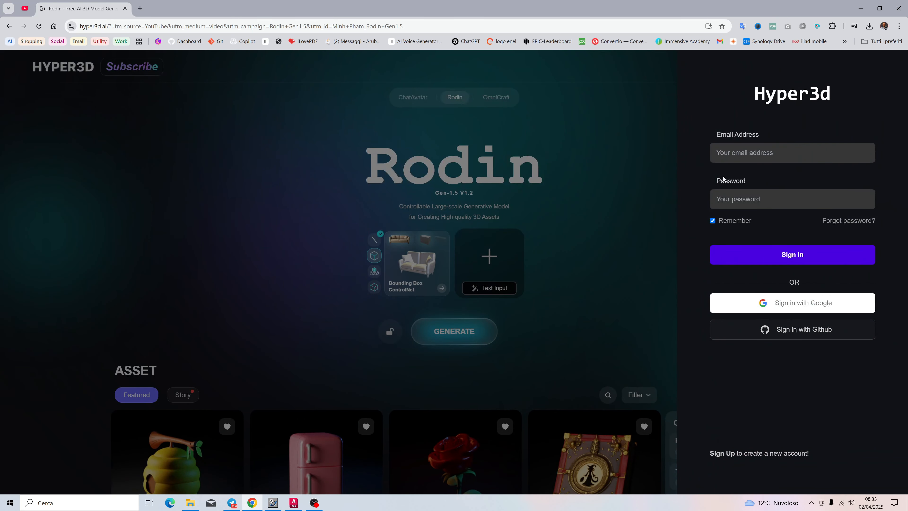
{"action": "left_click", "coordinate": [759, 307]}
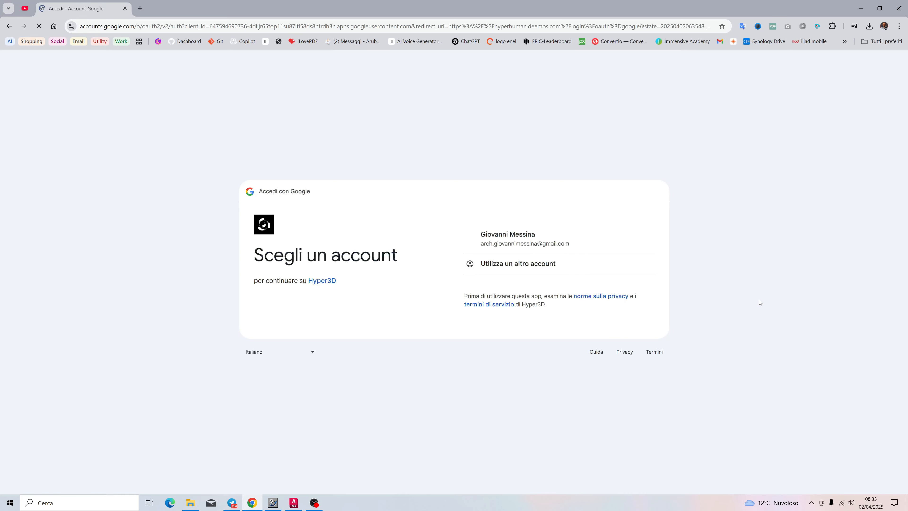
{"action": "left_click", "coordinate": [530, 247]}
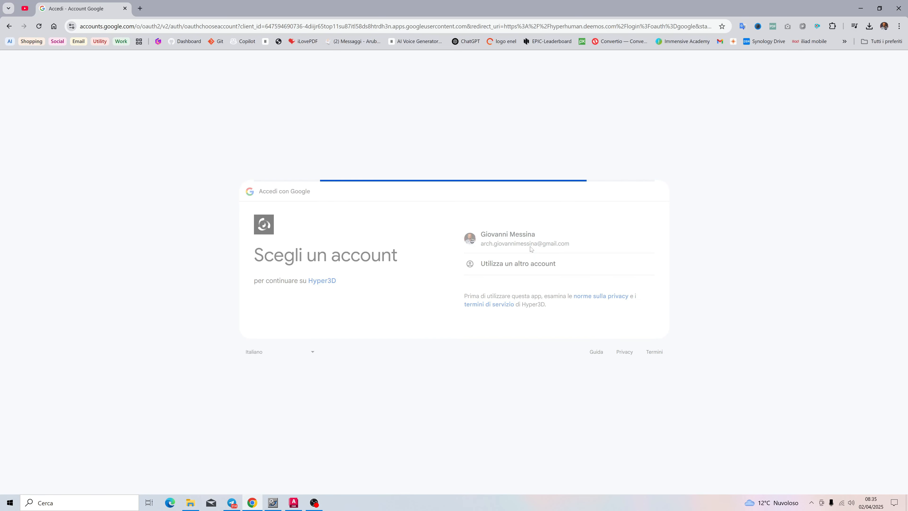
{"action": "left_click", "coordinate": [592, 314]}
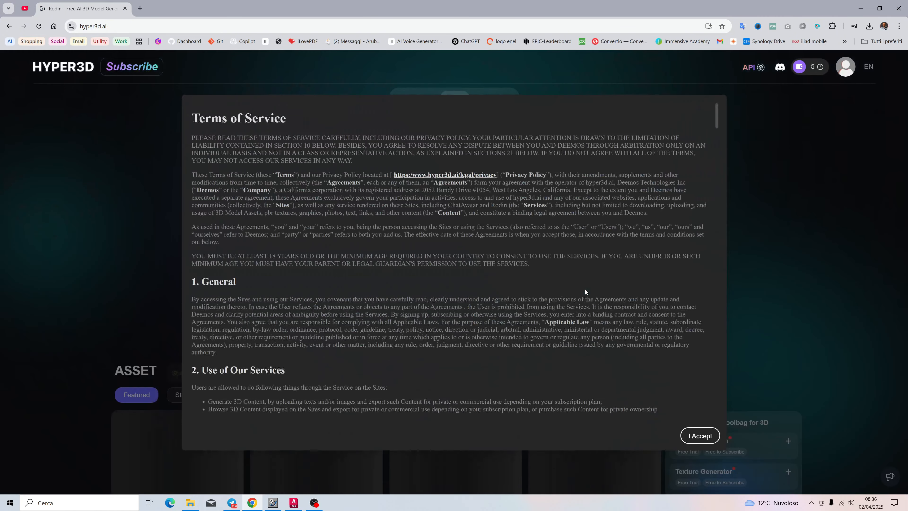
{"action": "scroll", "coordinate": [603, 380], "scroll_direction": "down", "scroll_amount": 1}
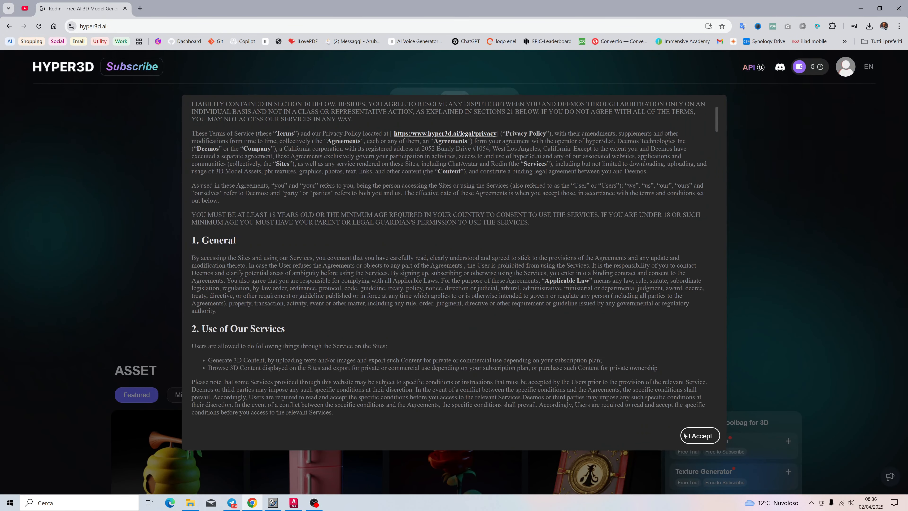
{"action": "left_click", "coordinate": [698, 435]}
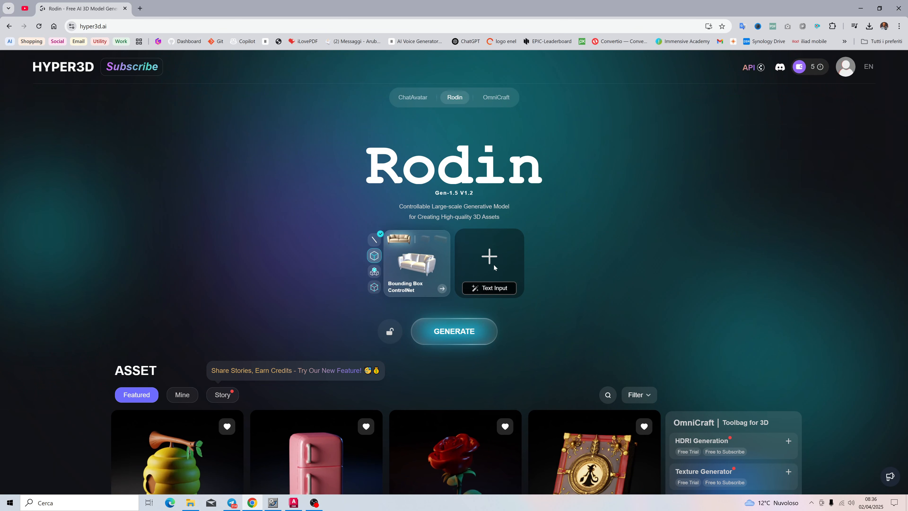
Upload gecoconvisore.jpg from D:\1.DOWNLOAD\PNGs as the input image.
{"action": "mouse_move", "coordinate": [491, 257]}
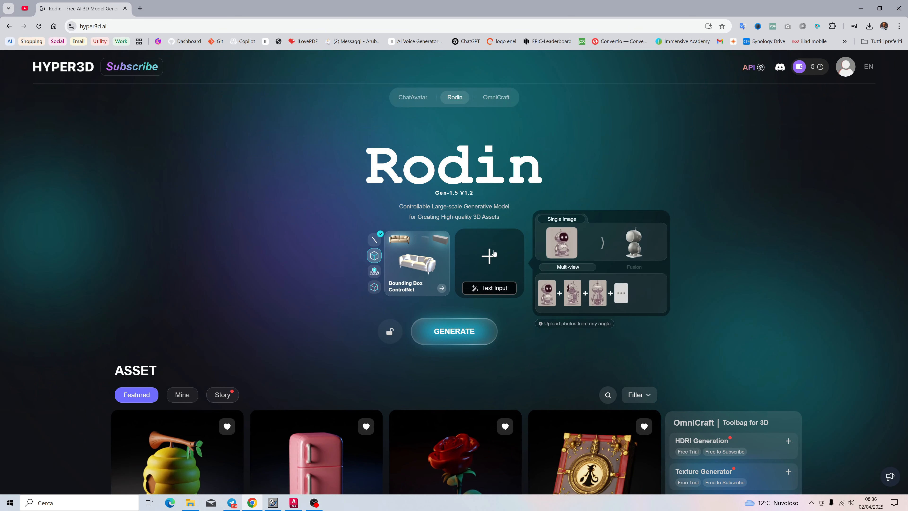
{"action": "left_click", "coordinate": [571, 229]}
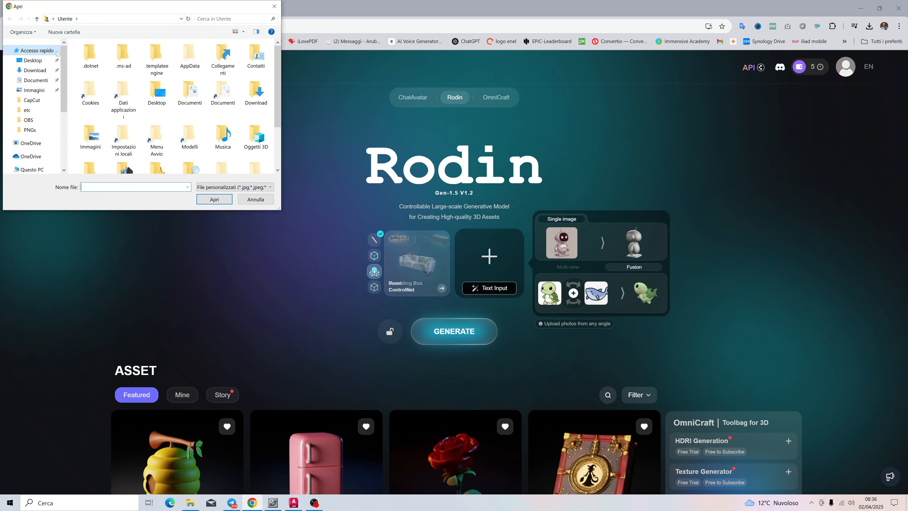
{"action": "scroll", "coordinate": [30, 132], "scroll_direction": "down", "scroll_amount": 2}
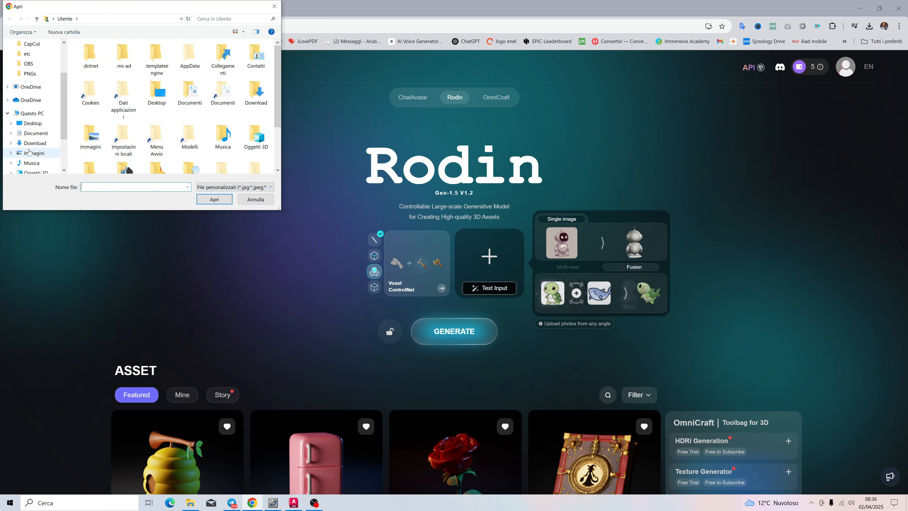
{"action": "scroll", "coordinate": [36, 143], "scroll_direction": "down", "scroll_amount": 3}
{"action": "left_click", "coordinate": [42, 149]}
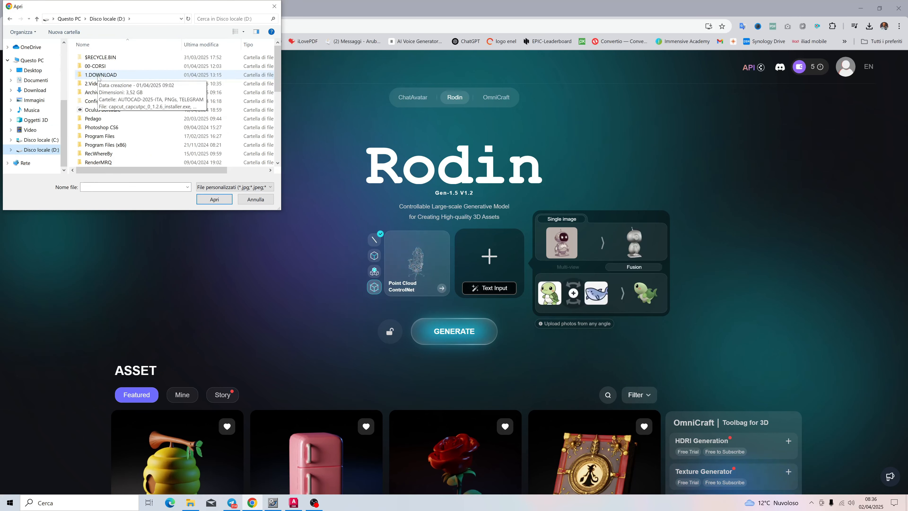
{"action": "double_click", "coordinate": [99, 75]}
{"action": "double_click", "coordinate": [100, 66]}
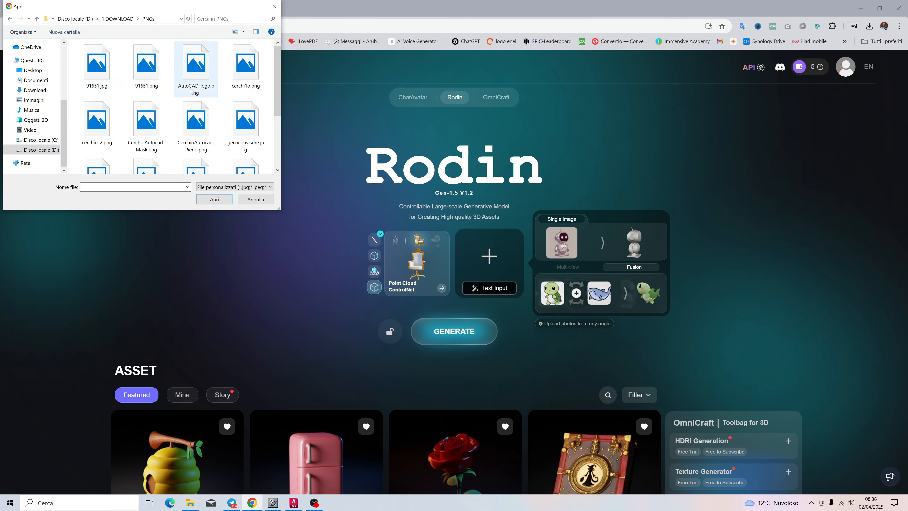
{"action": "scroll", "coordinate": [222, 136], "scroll_direction": "down", "scroll_amount": 2}
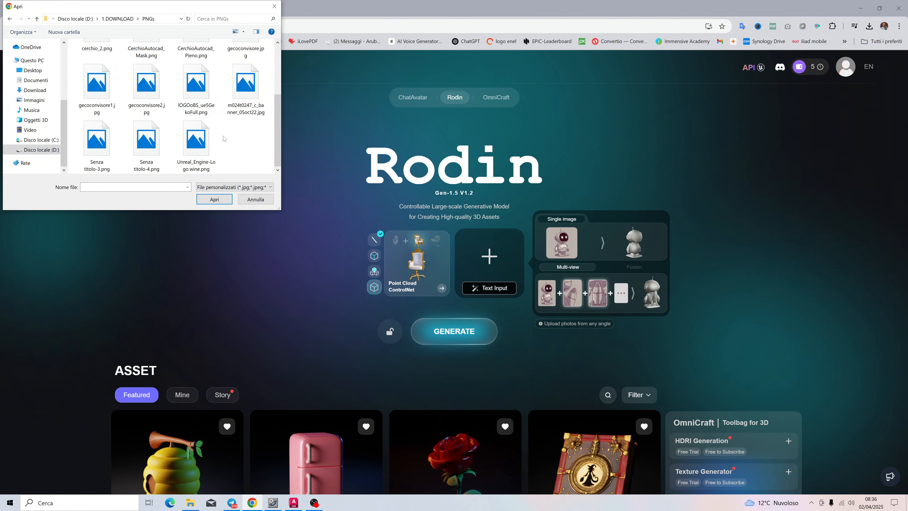
{"action": "scroll", "coordinate": [230, 93], "scroll_direction": "up", "scroll_amount": 1}
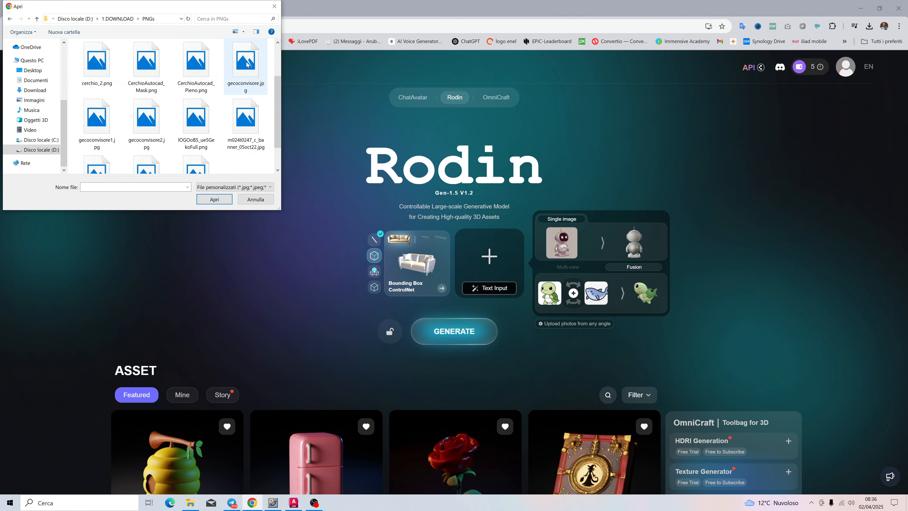
{"action": "double_click", "coordinate": [232, 81]}
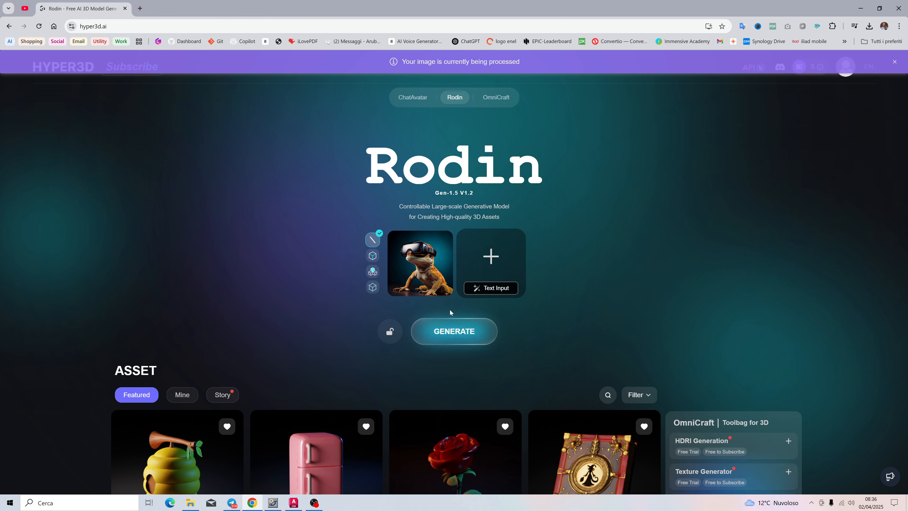
Generate a 3D geometry from the gecko image, producing the prompt 'Lizard wearing futuristic goggles'.
{"action": "mouse_move", "coordinate": [372, 255]}
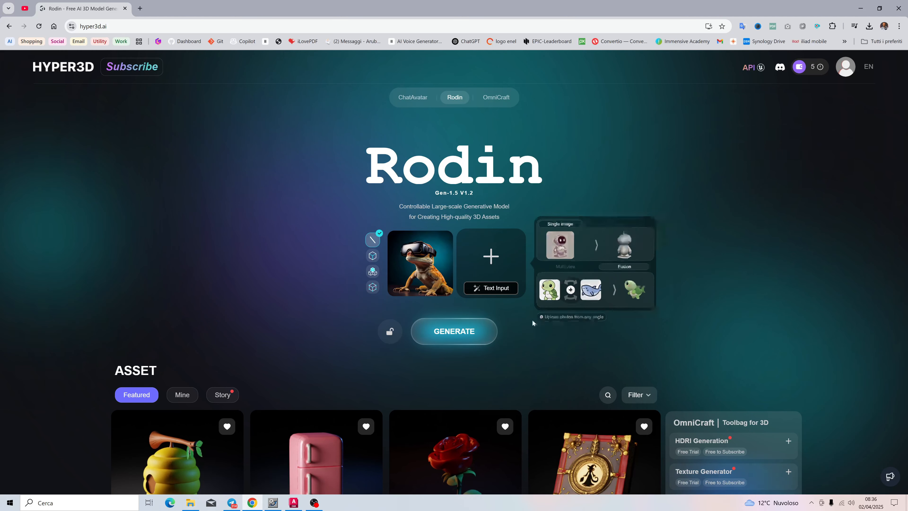
{"action": "left_click", "coordinate": [455, 334]}
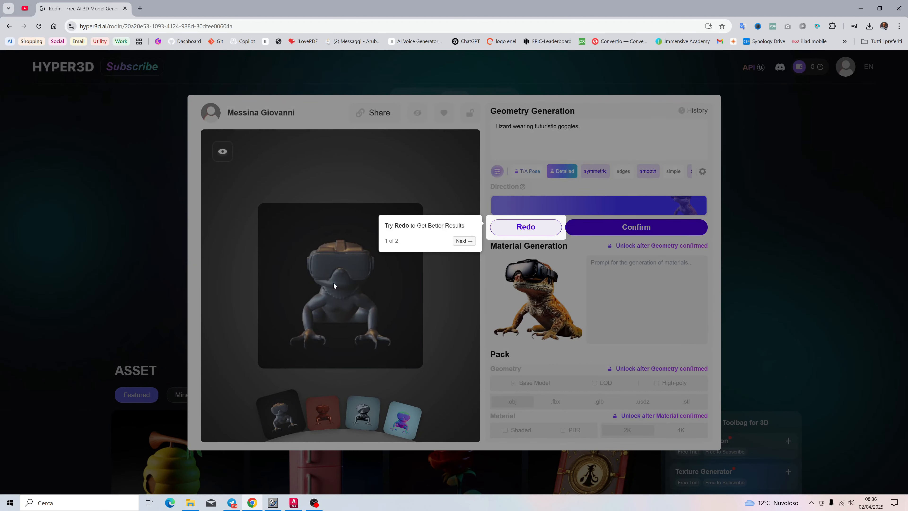
Dismiss the feature tour, rotate the lizard mesh to check it, and confirm the geometry.
{"action": "left_click", "coordinate": [461, 242]}
{"action": "left_click", "coordinate": [463, 203]}
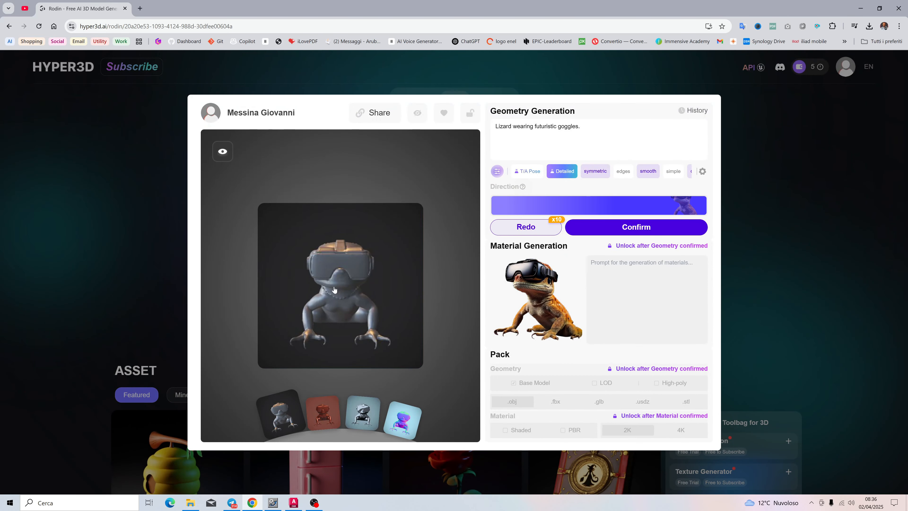
{"action": "mouse_move", "coordinate": [334, 286]}
{"action": "left_mouse_down"}
{"action": "mouse_move", "coordinate": [383, 283]}
{"action": "mouse_move", "coordinate": [331, 294]}
{"action": "left_mouse_up"}
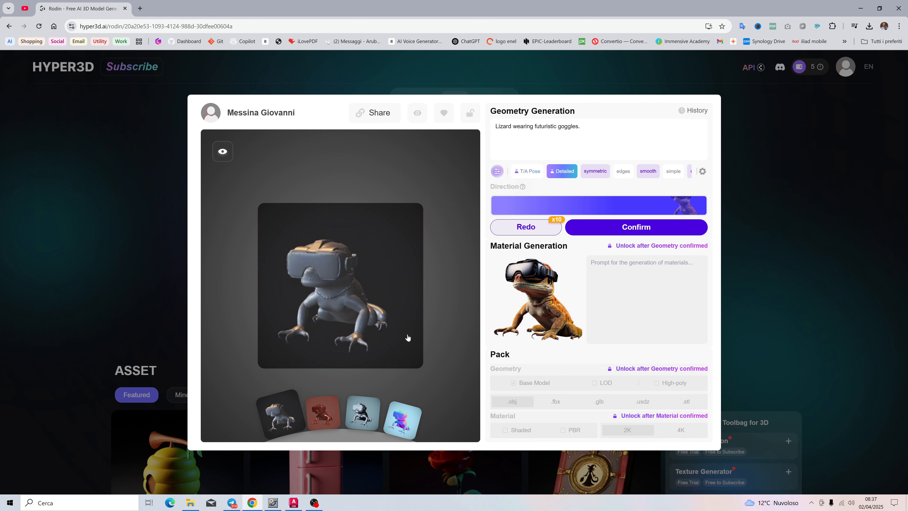
{"action": "mouse_move", "coordinate": [605, 232]}
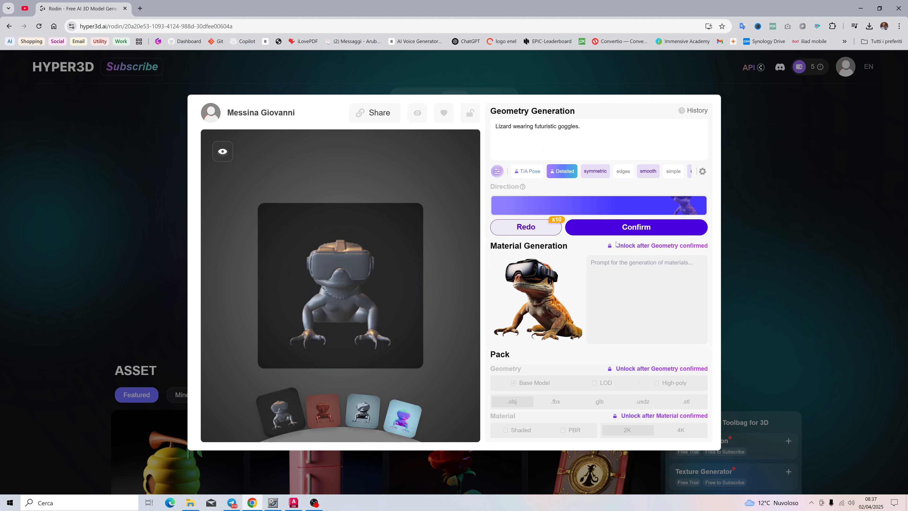
{"action": "left_click", "coordinate": [615, 228]}
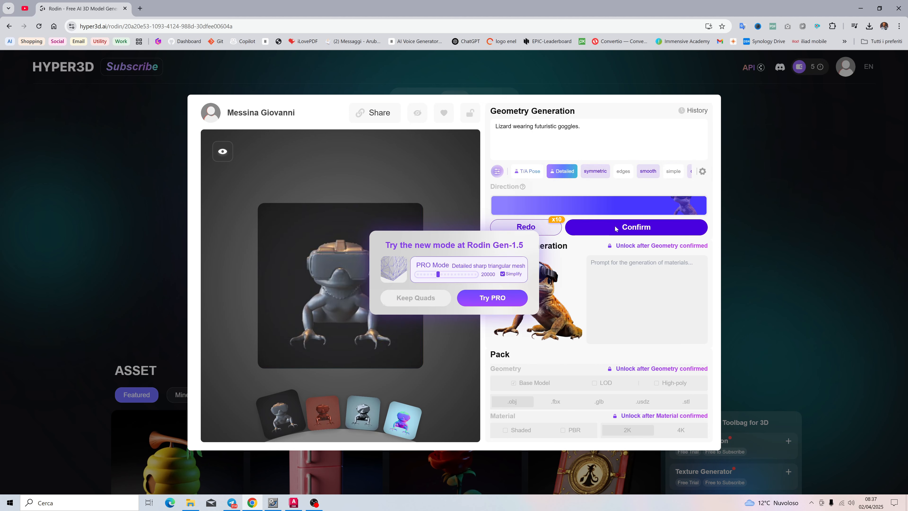
Generate the lizard in PRO mode, inspect it from several angles, and select the material prompt.
{"action": "left_click", "coordinate": [491, 300]}
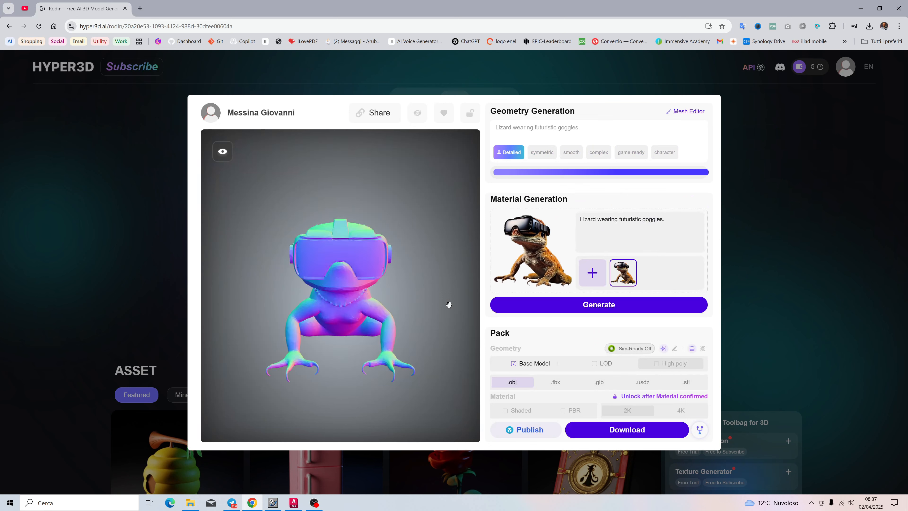
{"action": "left_click_drag", "start_coordinate": [313, 301], "coordinate": [261, 297]}
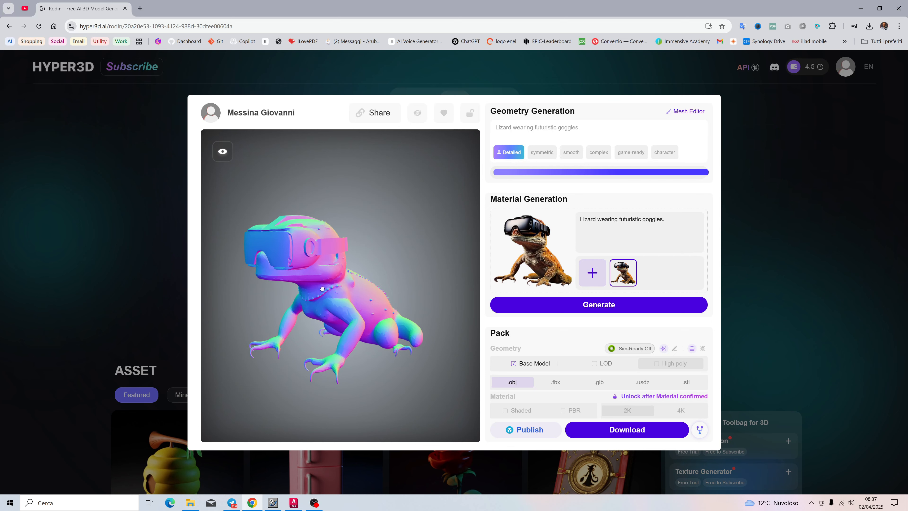
{"action": "left_click_drag", "start_coordinate": [377, 275], "coordinate": [333, 282]}
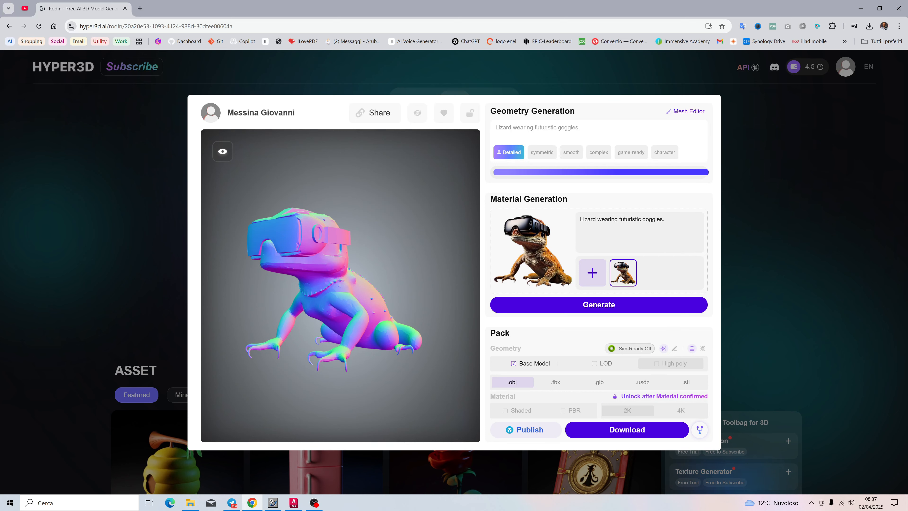
{"action": "left_click_drag", "start_coordinate": [669, 219], "coordinate": [566, 229]}
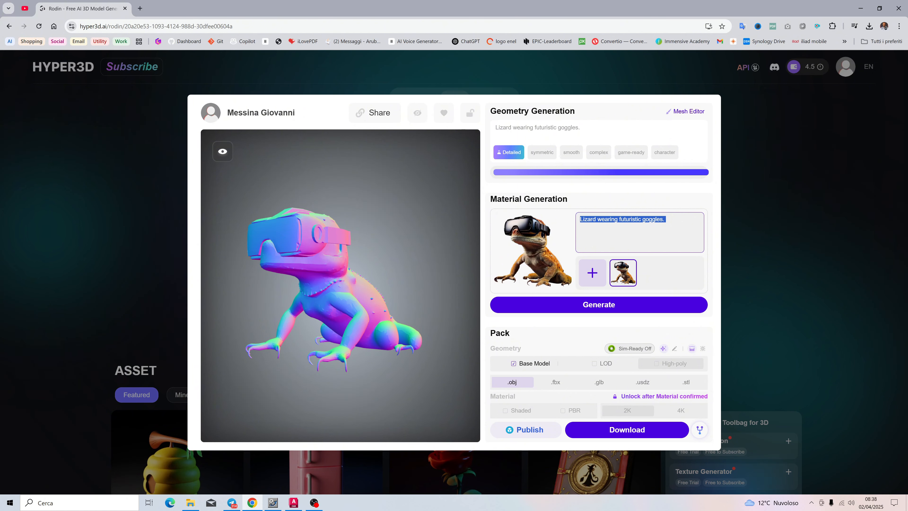
Replace the material prompt with 'Create a skin material like picture attached' and generate it.
{"action": "type", "text": "Crew"}
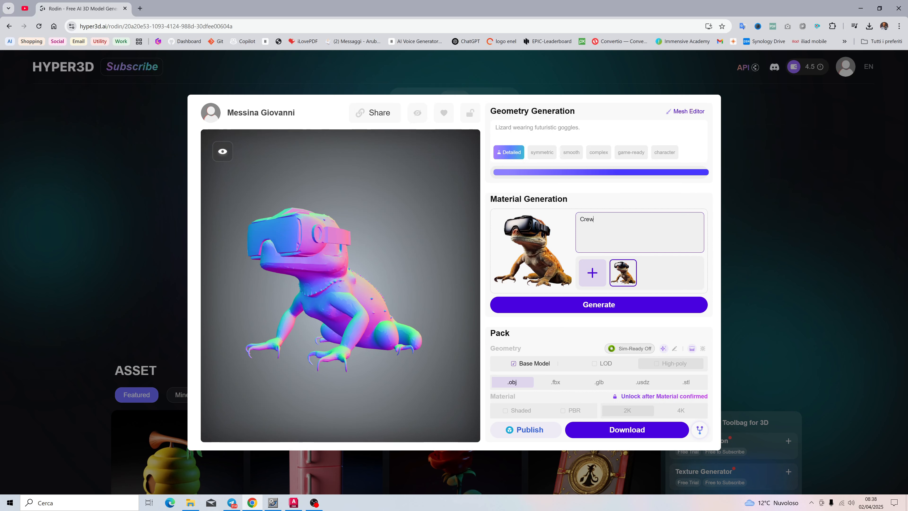
{"action": "key", "text": "BackSpace"}
{"action": "type", "text": "ate a skin material like picture attached"}
{"action": "left_click", "coordinate": [596, 305]}
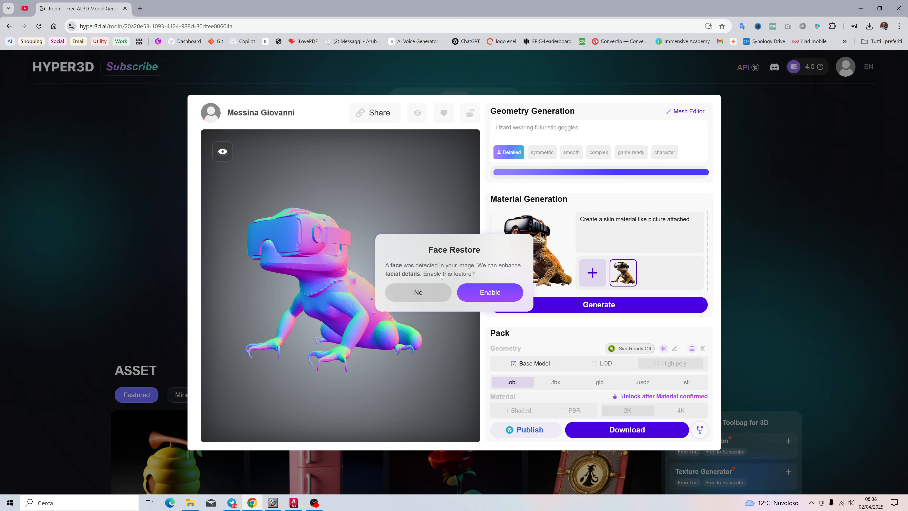
Enable Face Restore and confirm the resulting orange gecko skin material.
{"action": "left_click", "coordinate": [483, 288]}
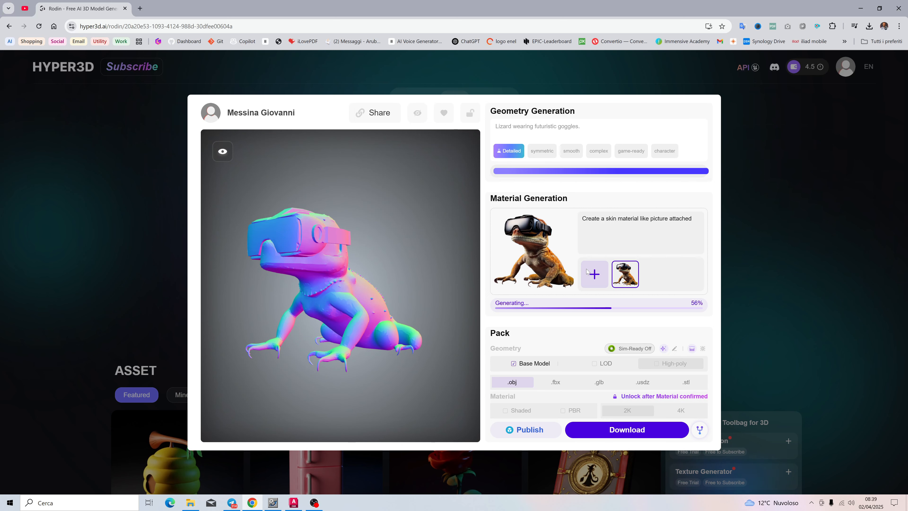
{"action": "left_click", "coordinate": [629, 304]}
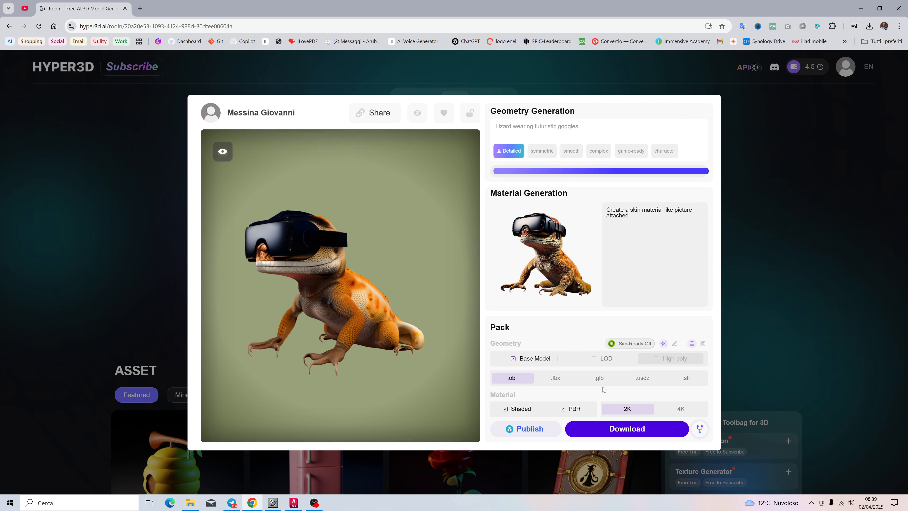
Pack the textured lizard as .glb with 2K maps and start the download.
{"action": "left_click", "coordinate": [606, 380]}
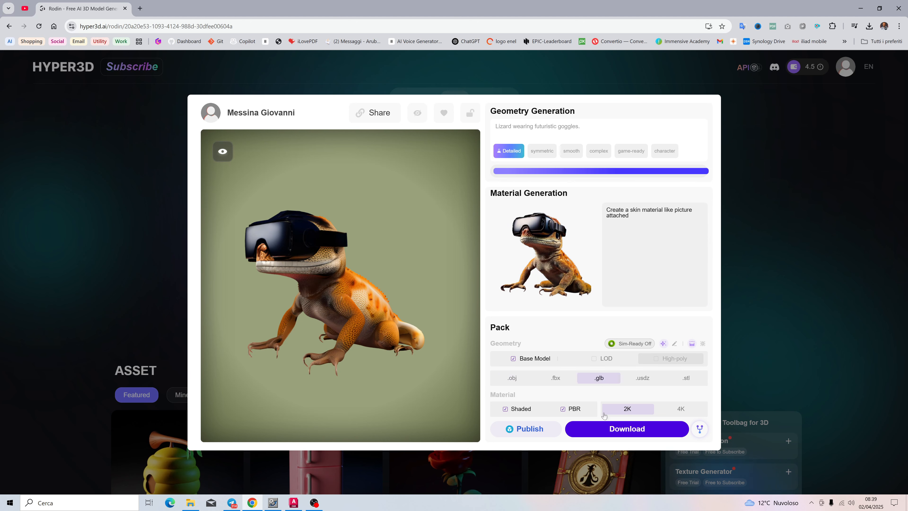
{"action": "left_click", "coordinate": [608, 428]}
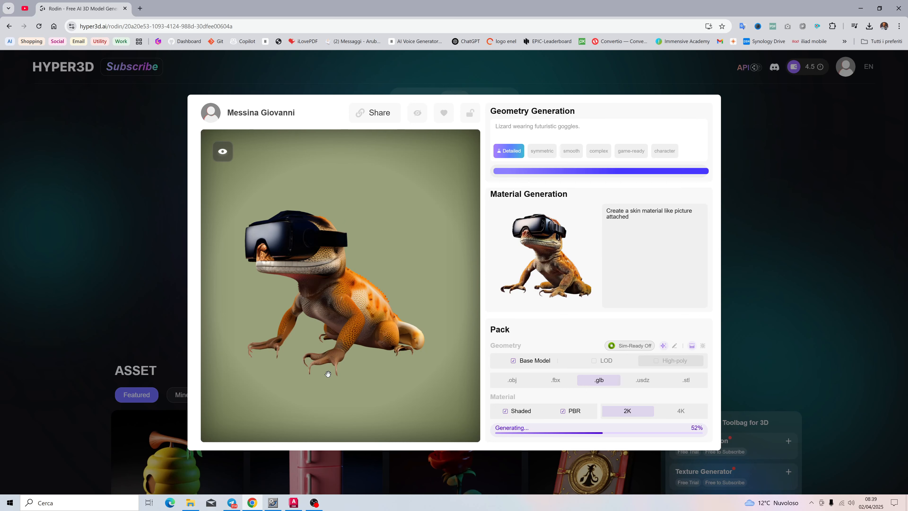
{"action": "left_click_drag", "start_coordinate": [328, 374], "coordinate": [385, 298]}
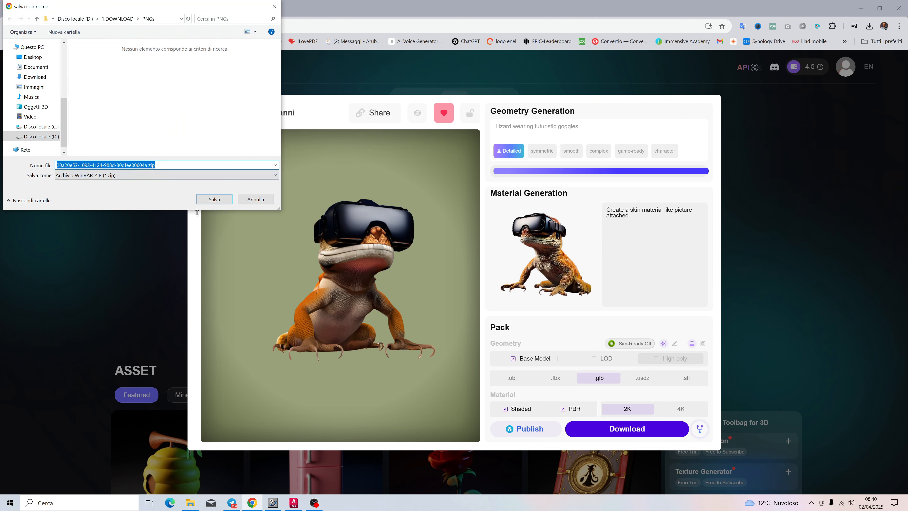
Save the zip to the PNGs folder, open it in WinRAR, and check base_basic_pbr.glb in Pbr.
{"action": "left_click", "coordinate": [207, 199]}
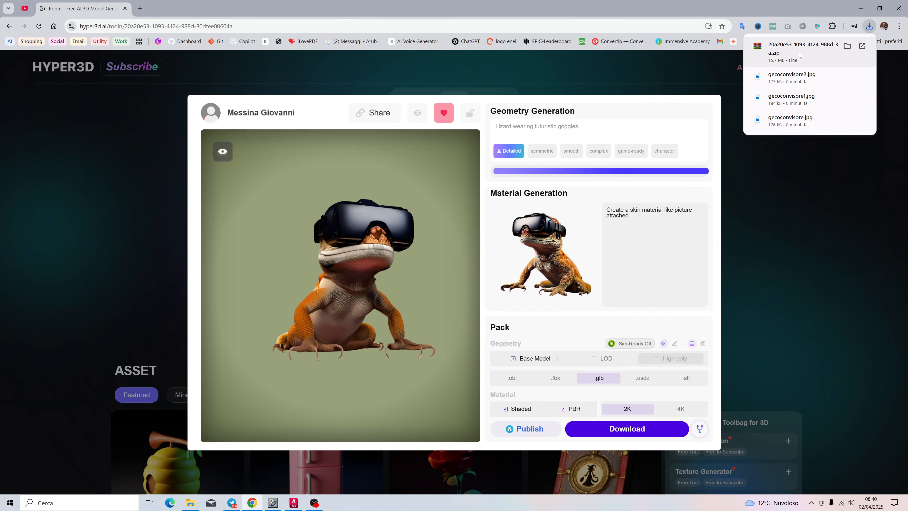
{"action": "left_click", "coordinate": [847, 46]}
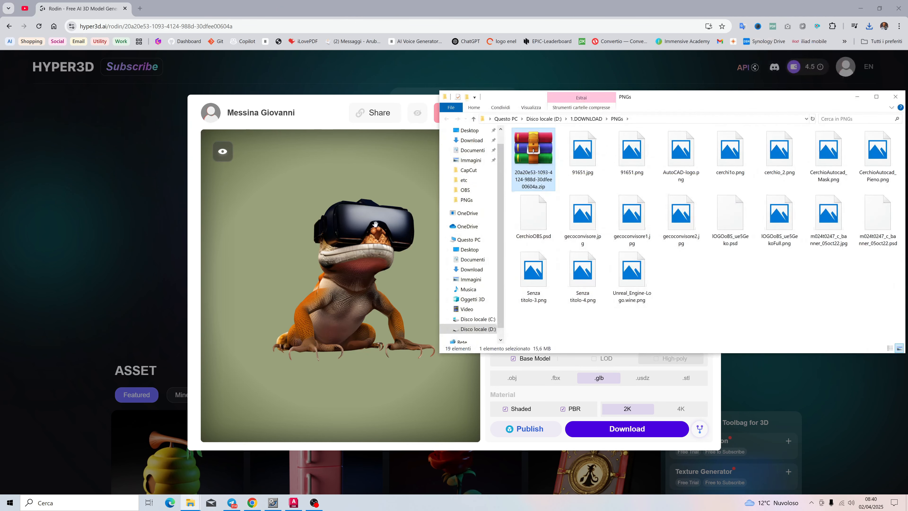
{"action": "double_click", "coordinate": [531, 146]}
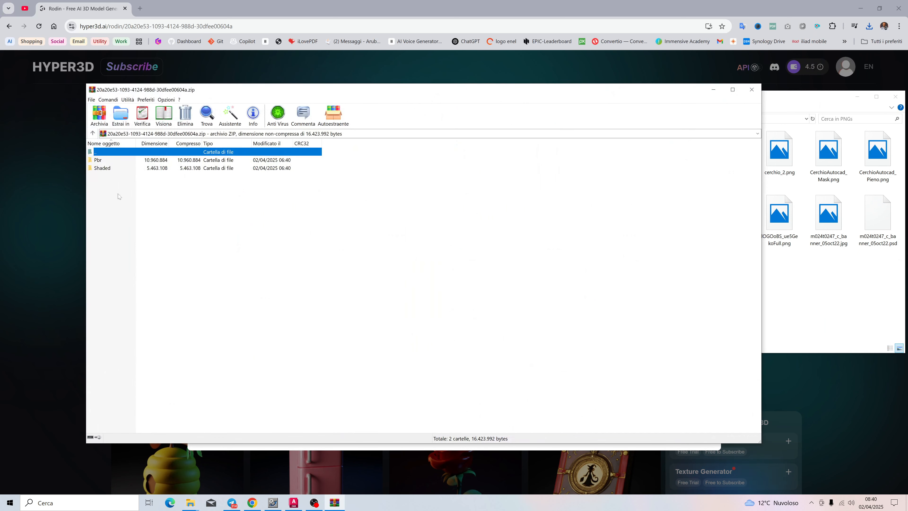
{"action": "double_click", "coordinate": [99, 159]}
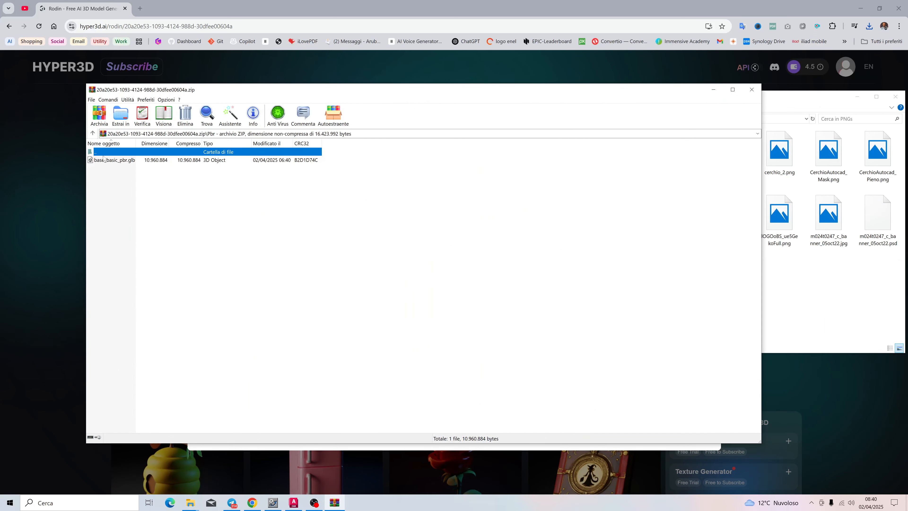
{"action": "double_click", "coordinate": [111, 154]}
{"action": "left_click", "coordinate": [111, 168]}
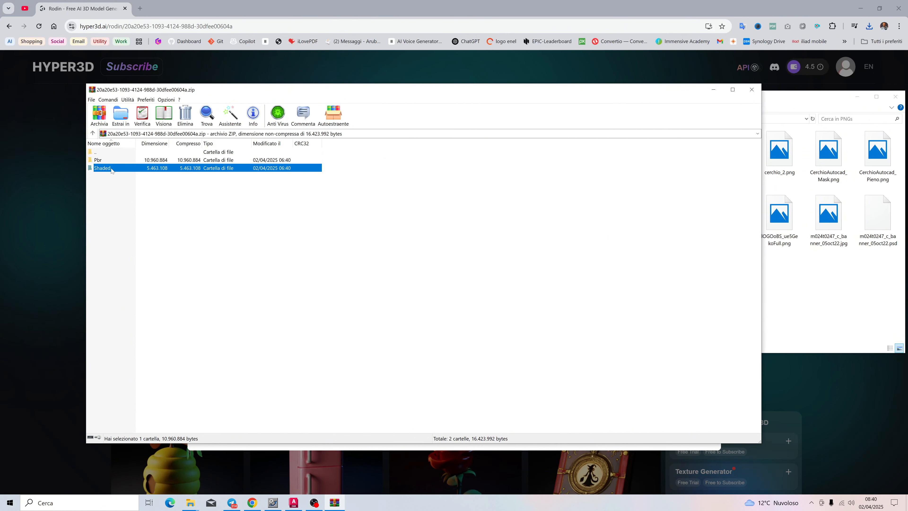
{"action": "left_click", "coordinate": [112, 168]}
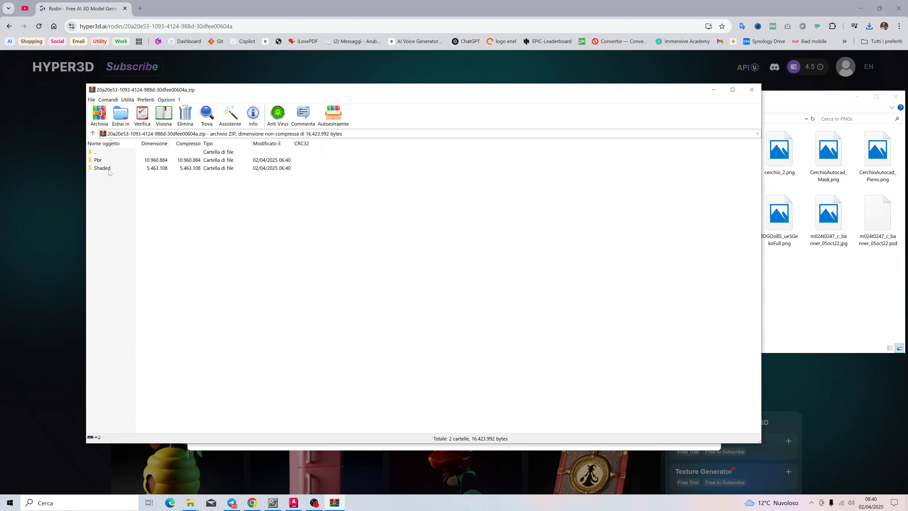
{"action": "double_click", "coordinate": [105, 159]}
Return to the zip's root folder and launch the Epic Games Launcher from the Start menu.
{"action": "double_click", "coordinate": [108, 155]}
{"action": "key", "text": "super"}
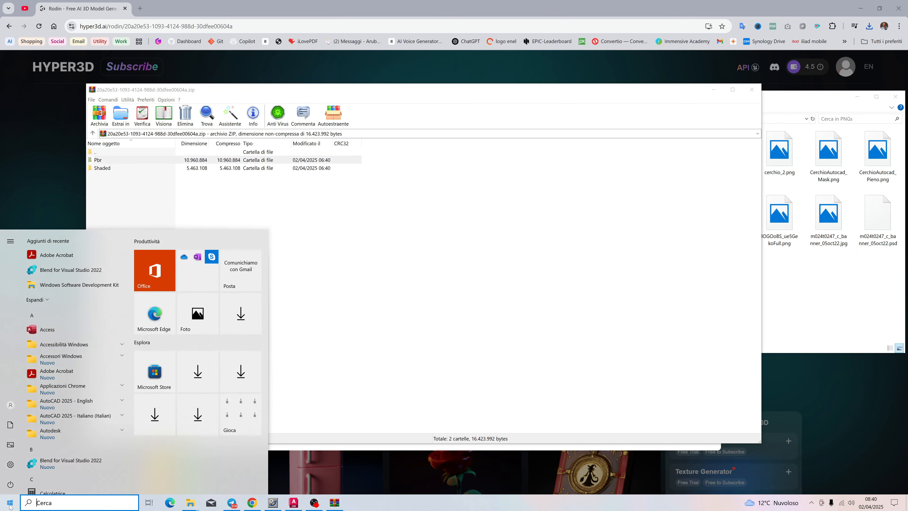
{"action": "key", "text": "Return"}
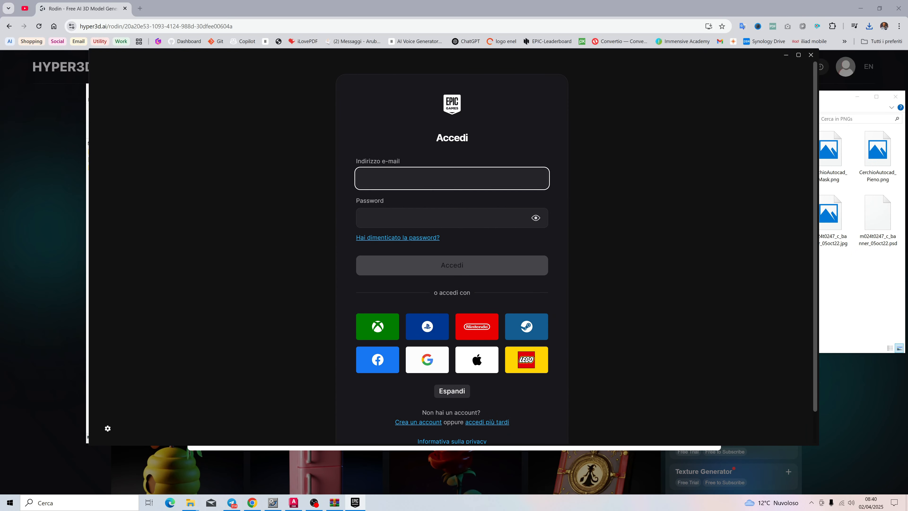
Launch Unreal Engine 5.5.4 from the launcher's Unreal Engine section.
{"action": "type", "text": "arch"}
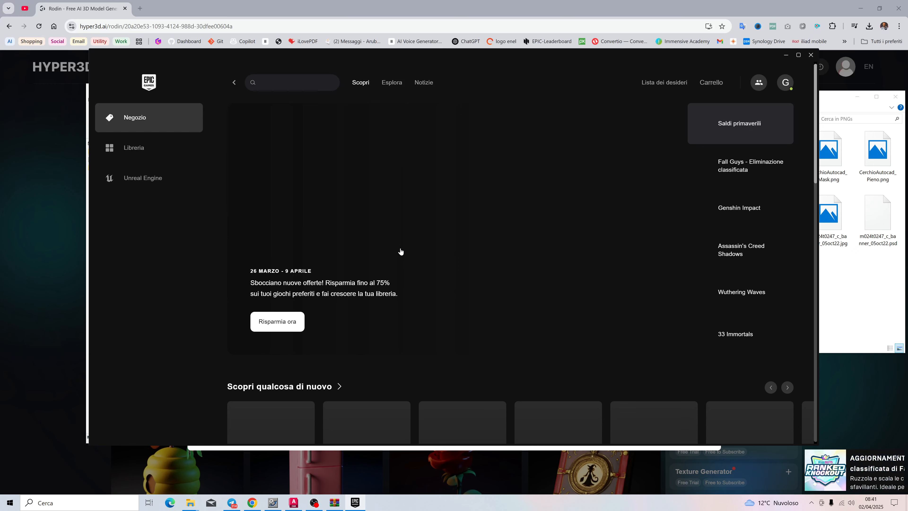
{"action": "left_click", "coordinate": [150, 178]}
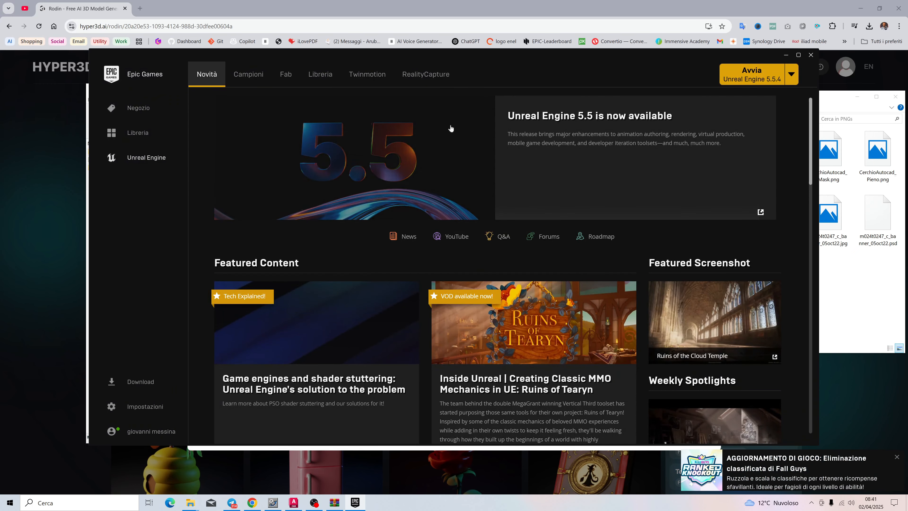
{"action": "left_click", "coordinate": [755, 75]}
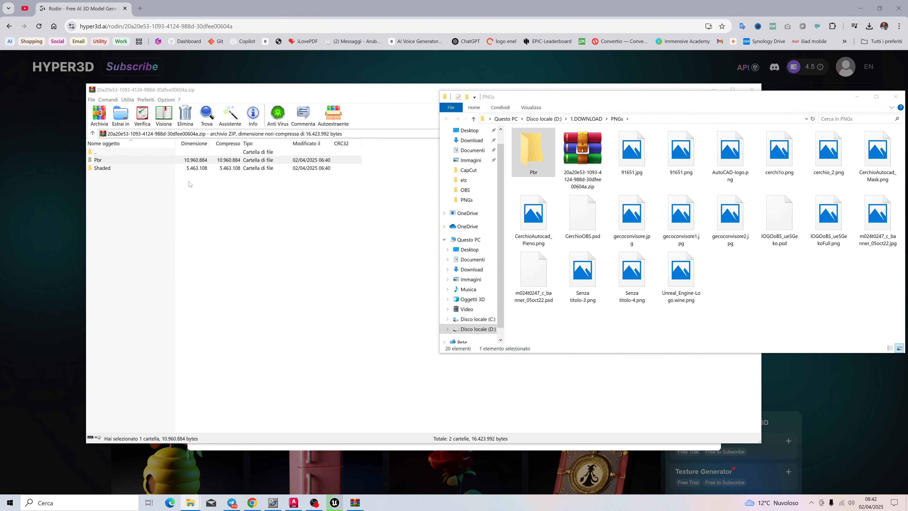
Extract the gecko archive into a Geco folder and name a new Blank games project GecoFireFly.
{"action": "right_click", "coordinate": [811, 304]}
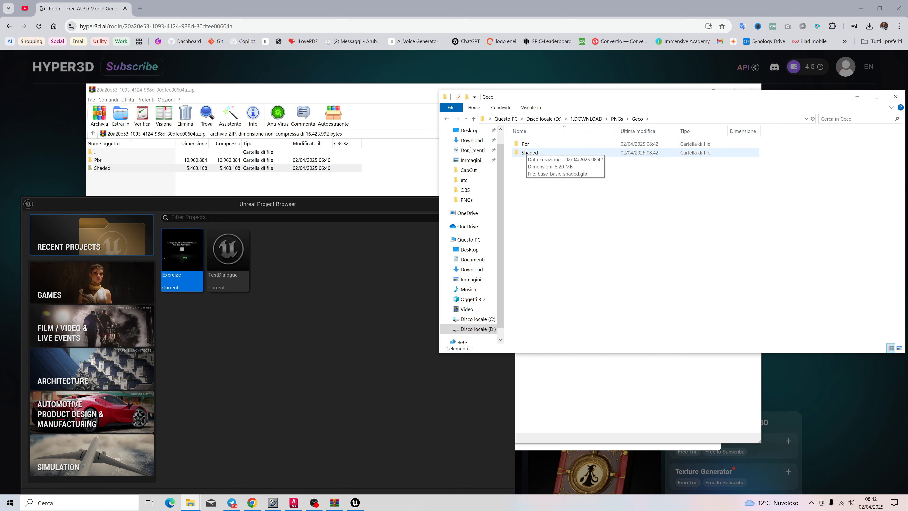
{"action": "left_click_drag", "start_coordinate": [263, 202], "coordinate": [446, 87]}
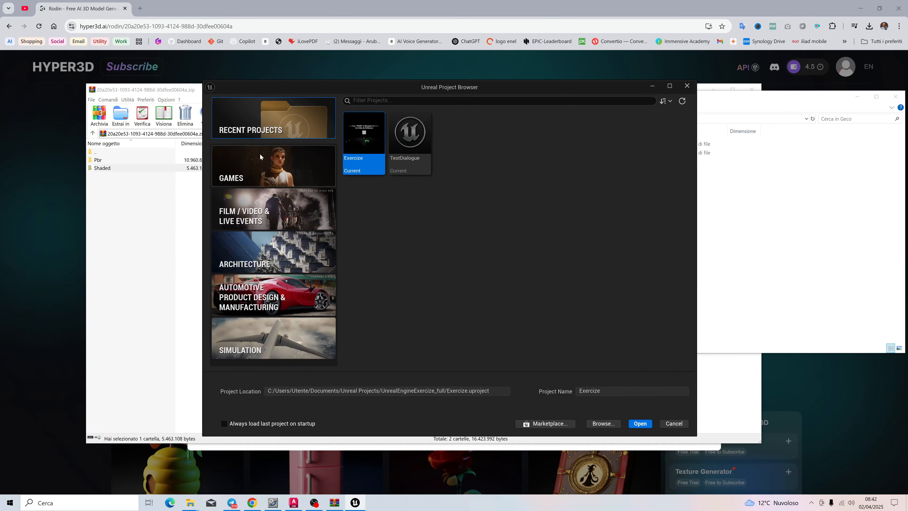
{"action": "left_click", "coordinate": [255, 164]}
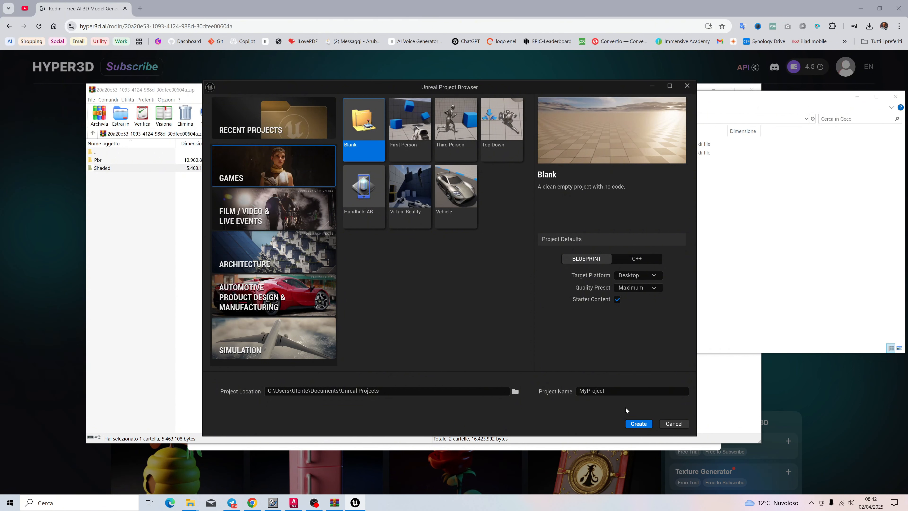
{"action": "left_click", "coordinate": [601, 391]}
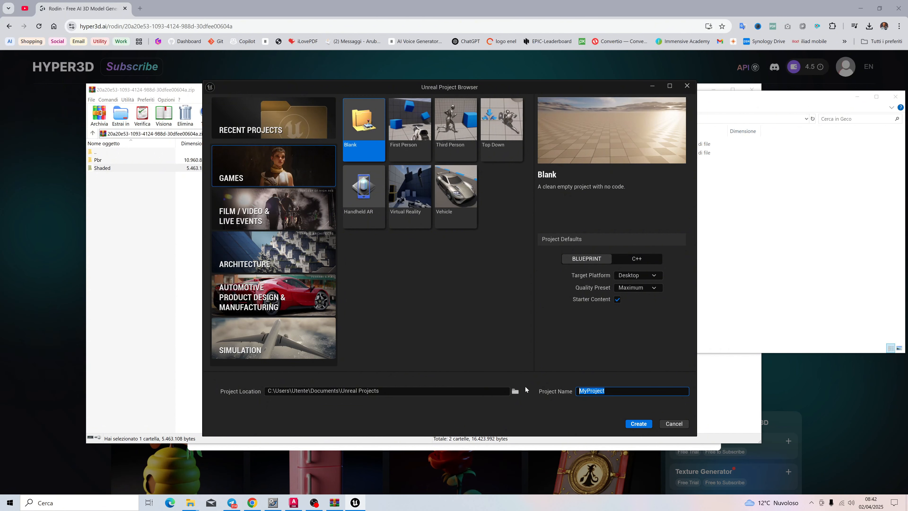
{"action": "type", "text": "GecoFireFly"}
Create the GecoFireFly project and open its Geko content folder beside the gecko GLB's folder.
{"action": "left_click", "coordinate": [640, 425]}
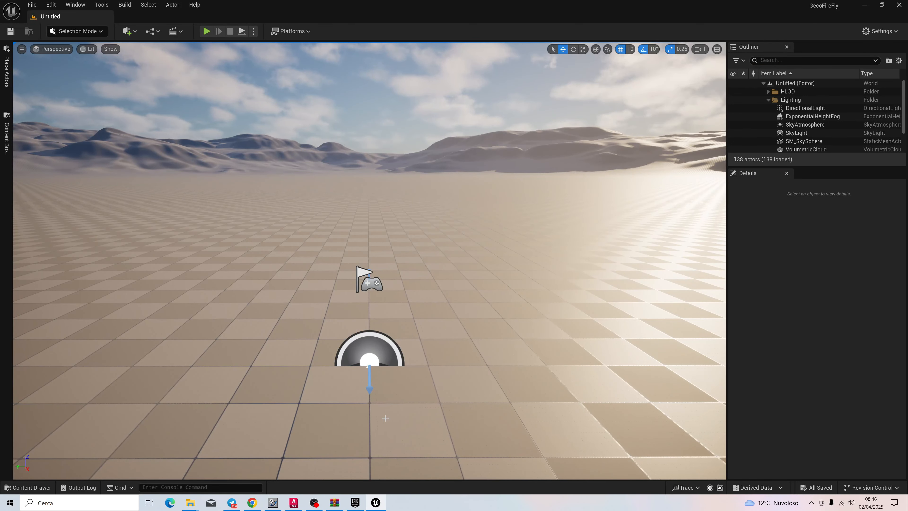
{"action": "left_click", "coordinate": [6, 141]}
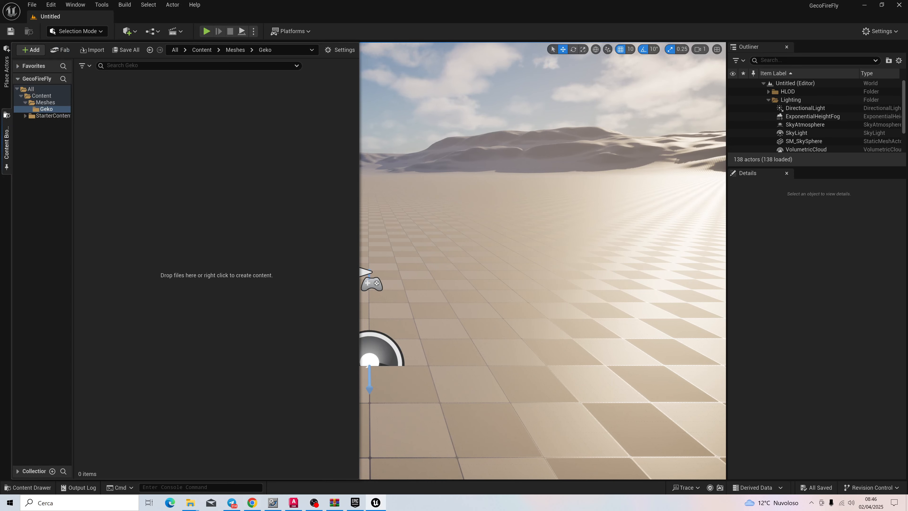
{"action": "mouse_move", "coordinate": [190, 503]}
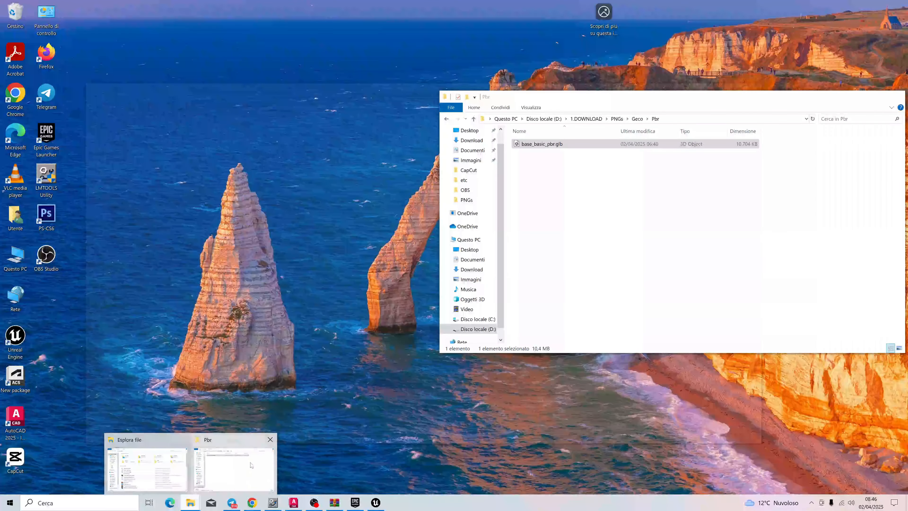
{"action": "left_click", "coordinate": [249, 465]}
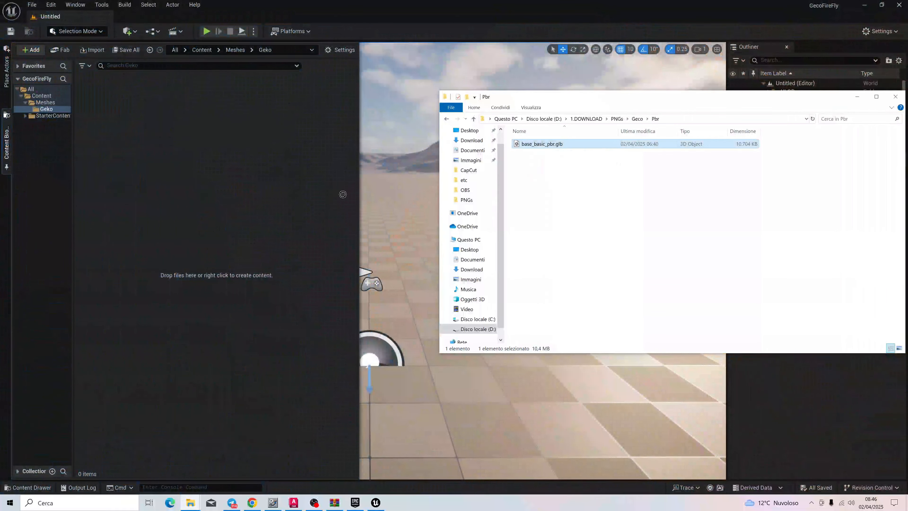
Import base_basic_pbr.glb into the Geko folder with default import settings.
{"action": "left_click_drag", "start_coordinate": [194, 211], "coordinate": [194, 210]}
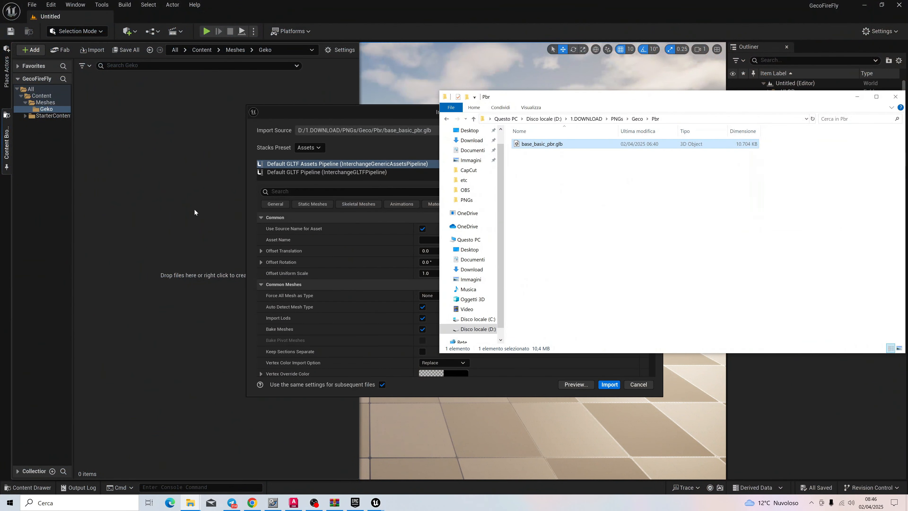
{"action": "left_click", "coordinate": [388, 125]}
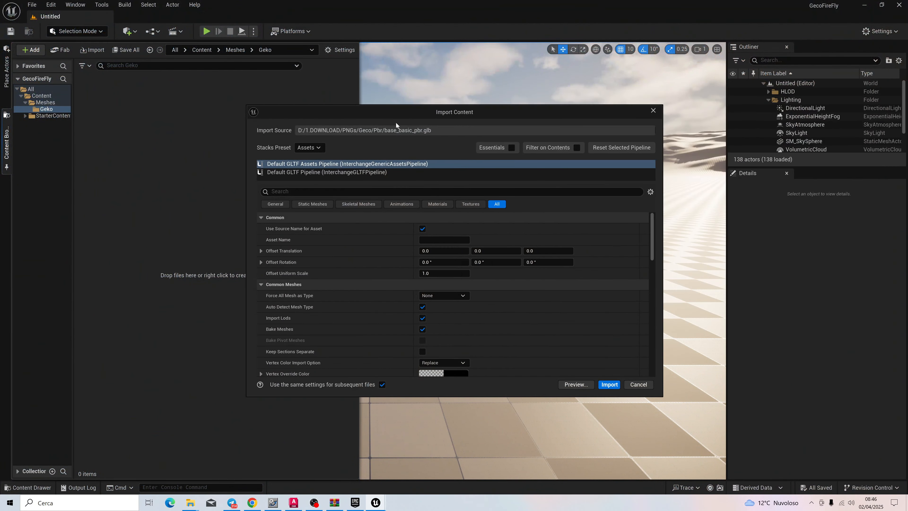
{"action": "left_click", "coordinate": [609, 384]}
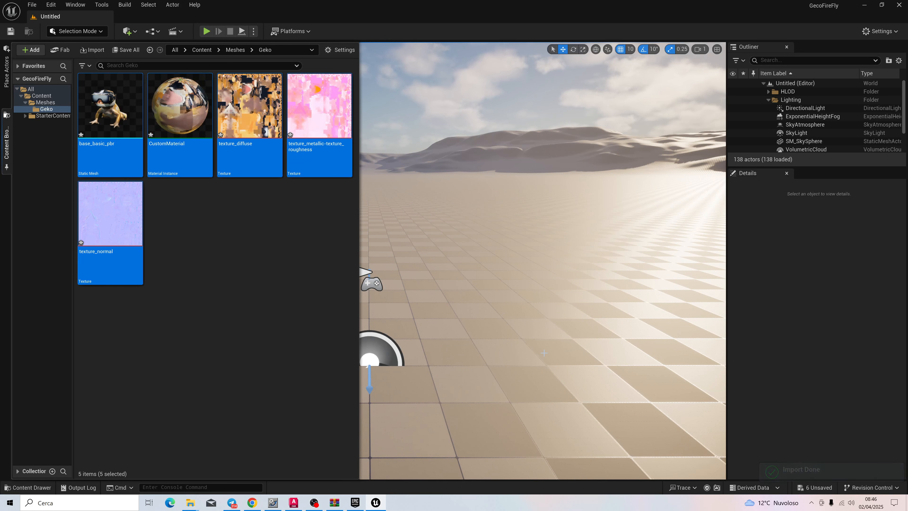
Save all six unsaved imported gecko assets.
{"action": "left_click", "coordinate": [815, 488]}
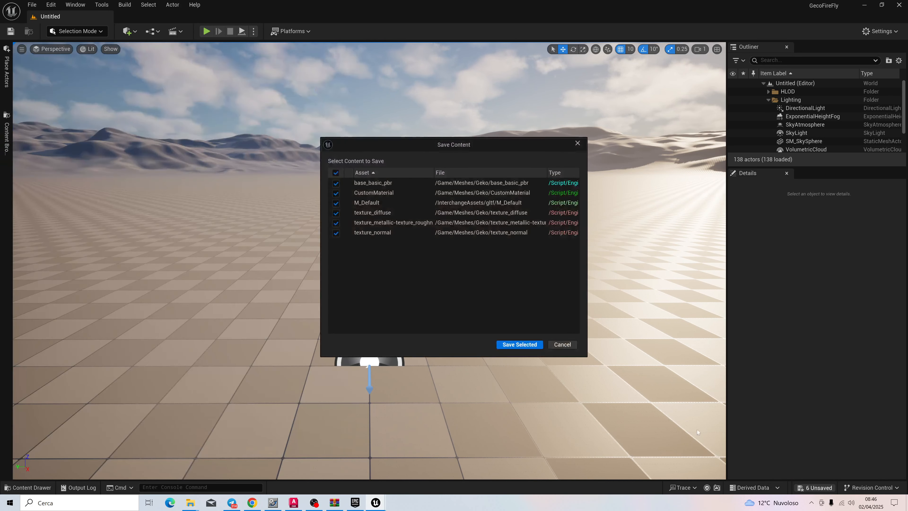
{"action": "left_click", "coordinate": [520, 344]}
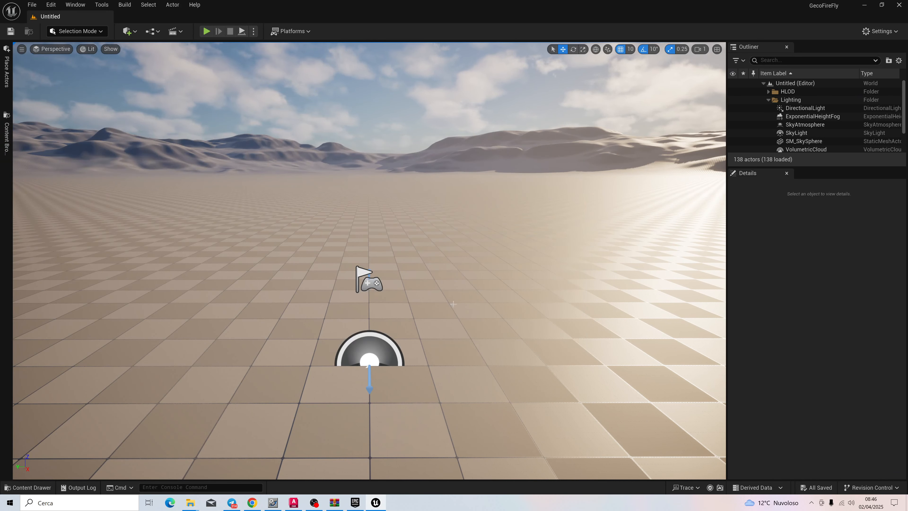
{"action": "left_click", "coordinate": [30, 487]}
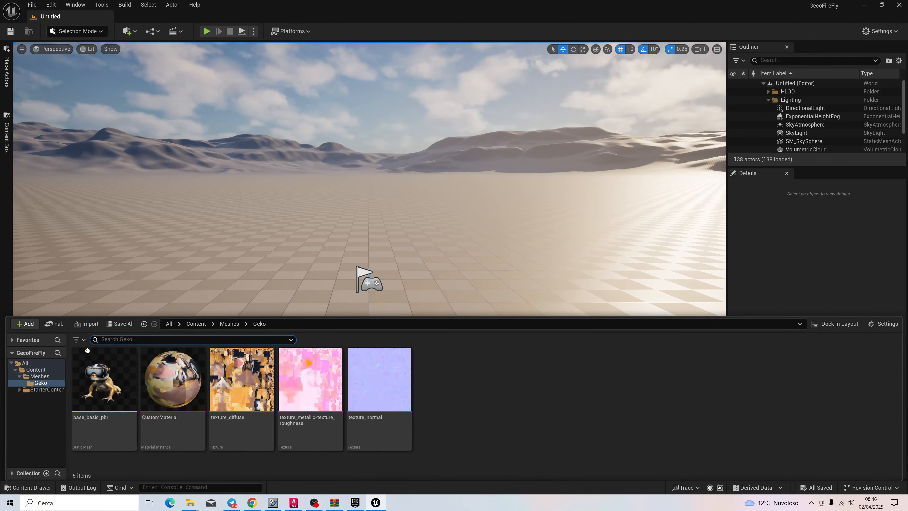
Drop the base_basic_pbr gecko mesh onto the level floor and inspect it from several angles.
{"action": "left_click_drag", "start_coordinate": [87, 351], "coordinate": [485, 275]}
{"action": "right_click_drag", "start_coordinate": [485, 275], "coordinate": [424, 317]}
{"action": "key", "text": "w"}
{"action": "key", "text": "a"}
{"action": "key", "text": "q"}
{"action": "key", "text": "a"}
{"action": "key", "text": "s"}
{"action": "key", "text": "w"}
{"action": "key", "text": "e"}
{"action": "key", "text": "d"}
{"action": "key", "text": "s"}
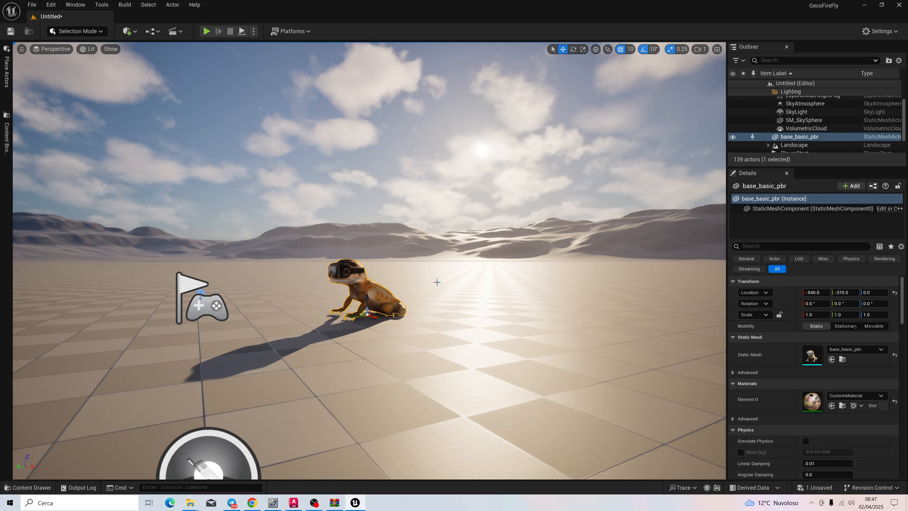
Save the current view as bookmark 1, then circle the gecko to view it from every side.
{"action": "key", "text": "ctrl+1"}
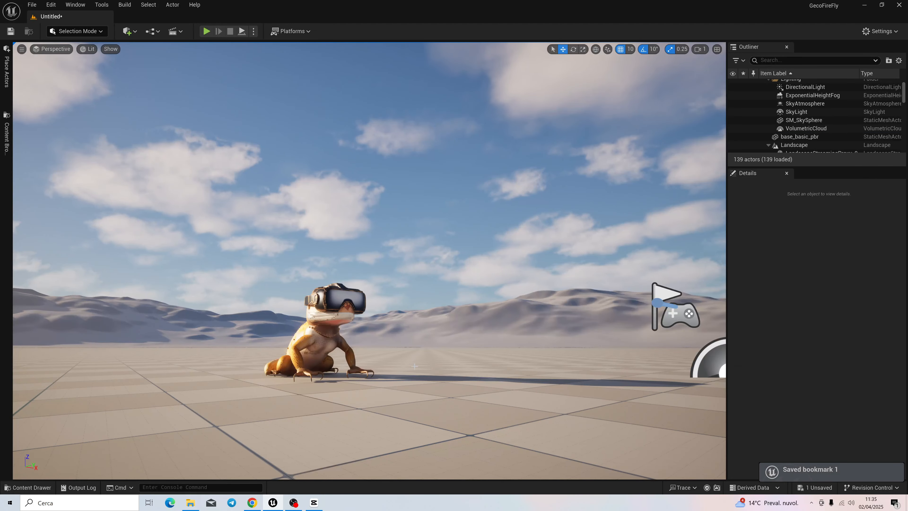
{"action": "right_click_drag", "start_coordinate": [414, 367], "coordinate": [1, 335]}
{"action": "key", "text": "w"}
{"action": "key", "text": "s"}
{"action": "key", "text": "s"}
{"action": "key", "text": "a"}
{"action": "key", "text": "d"}
{"action": "key", "text": "w"}
{"action": "key", "text": "d"}
{"action": "key", "text": "d"}
{"action": "key", "text": "w"}
{"action": "key", "text": "s"}
{"action": "key", "text": "d"}
{"action": "key", "text": "d"}
{"action": "key", "text": "d"}
{"action": "key", "text": "q"}
{"action": "key", "text": "q"}
{"action": "key", "text": "d"}
{"action": "key", "text": "s"}
{"action": "key", "text": "q"}
Frame the gecko from a low front angle and start playing the level.
{"action": "right_click_drag", "start_coordinate": [329, 134], "coordinate": [328, 136]}
{"action": "key", "text": "w"}
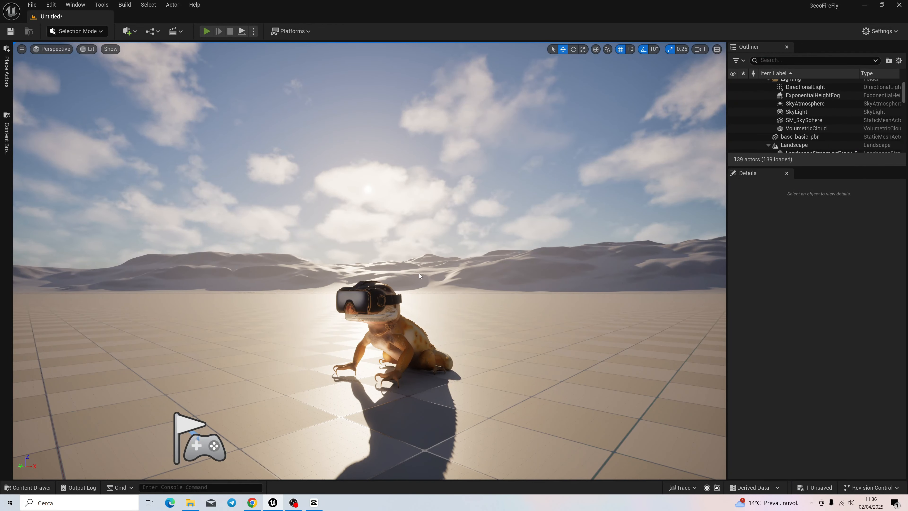
{"action": "key", "text": "alt+p"}
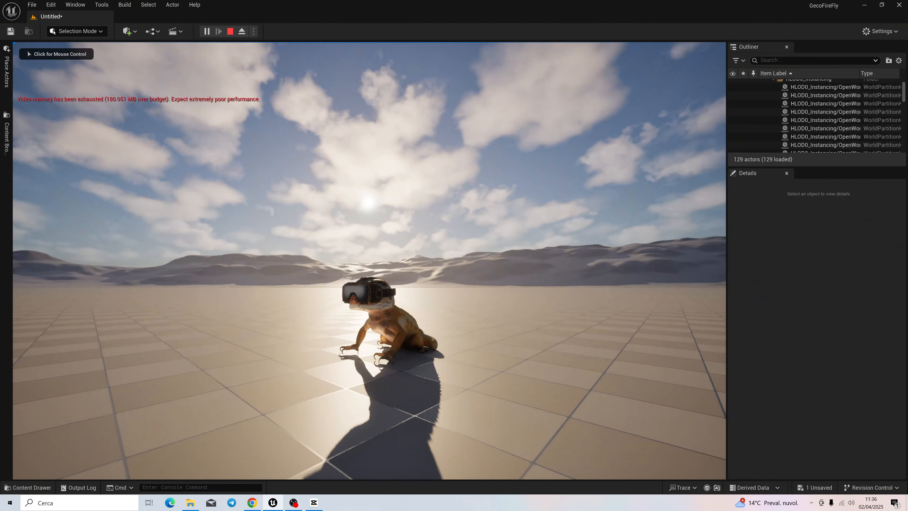
Walk the player toward the gecko, then stop the play session.
{"action": "left_click", "coordinate": [424, 274]}
{"action": "key", "text": "w"}
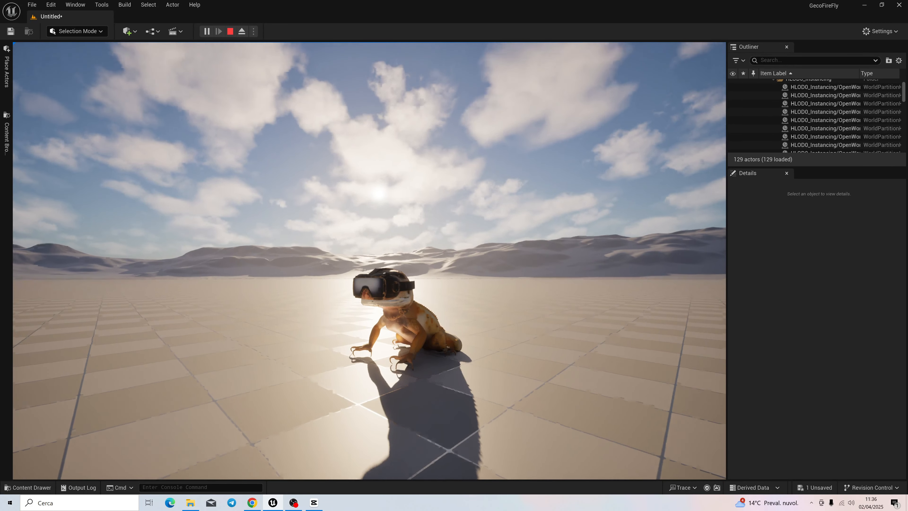
{"action": "key", "text": "Escape"}
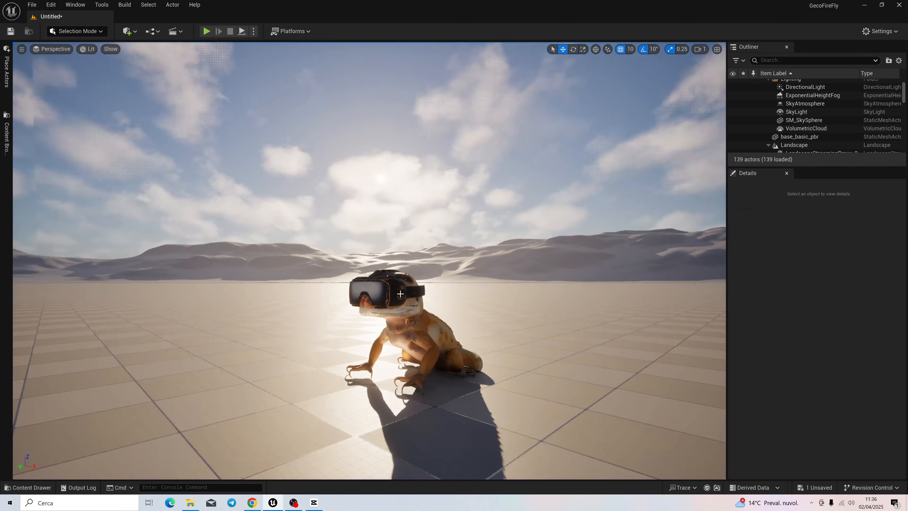
Orbit the editor view to the gecko's front and pan it down and right.
{"action": "key", "text": "a"}
{"action": "right_click_drag", "start_coordinate": [369, 260], "coordinate": [477, 263]}
{"action": "middle_click_drag", "start_coordinate": [392, 301], "coordinate": [413, 329]}
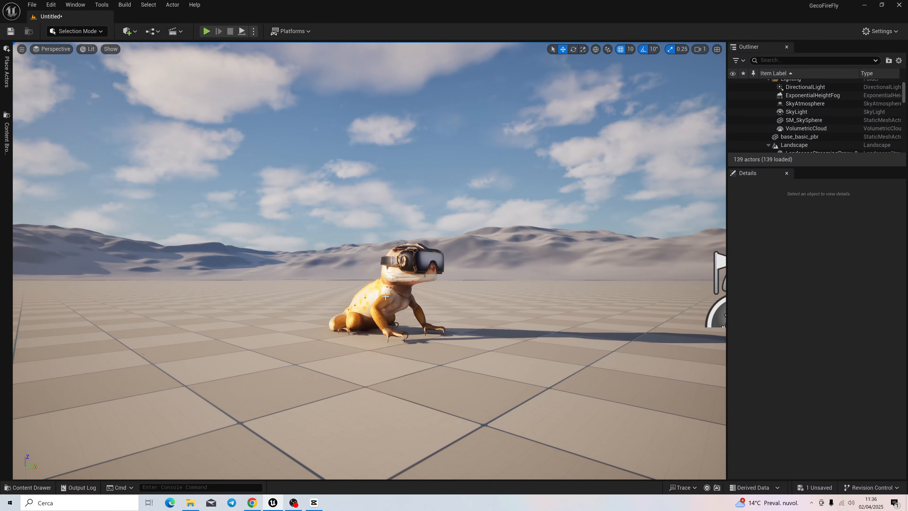